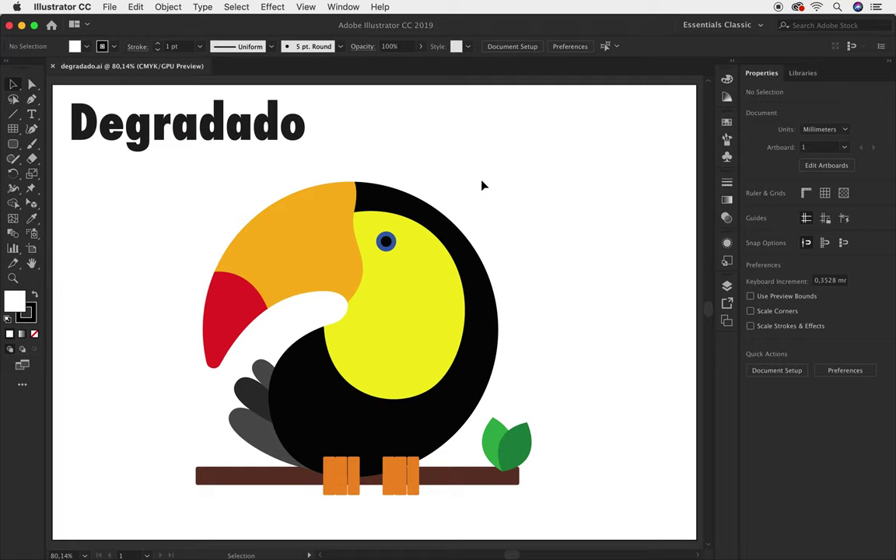
Fill the orange beak with the White-Black gradient swatch and zoom in on it.
click(307, 236)
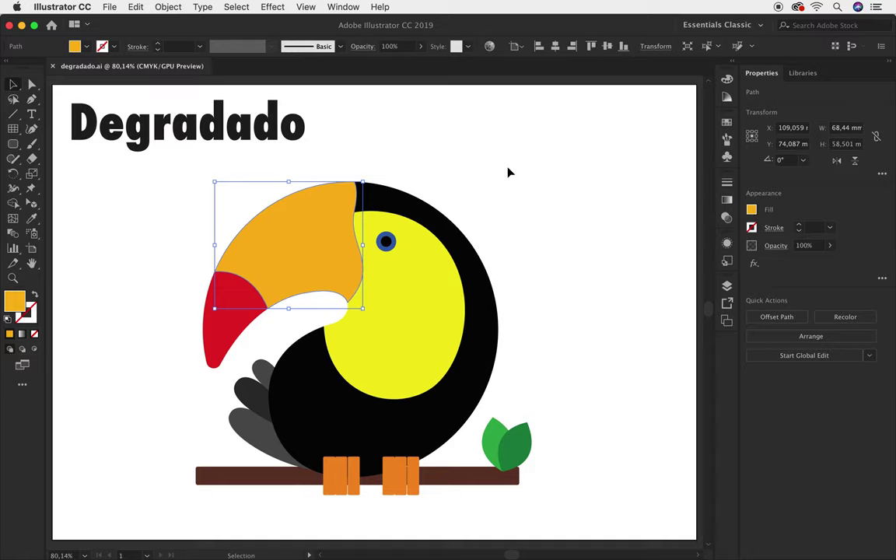
click(752, 210)
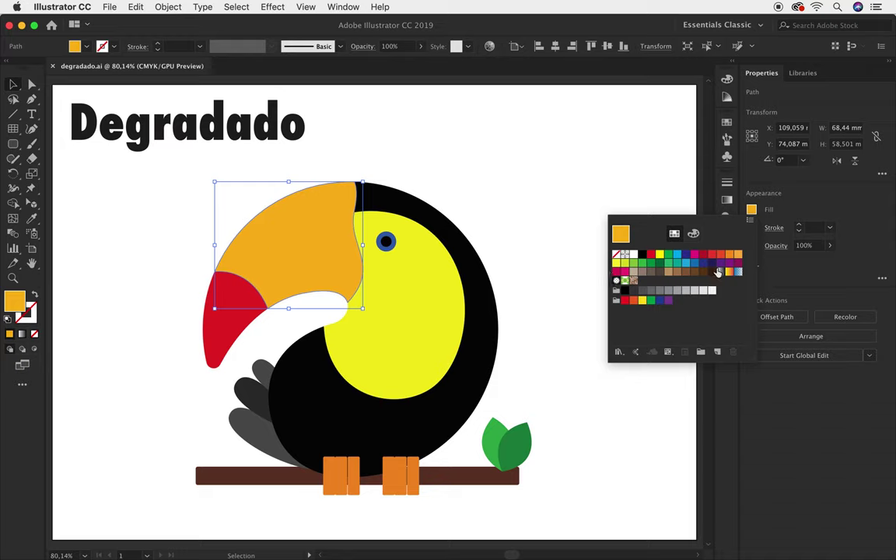
click(719, 271)
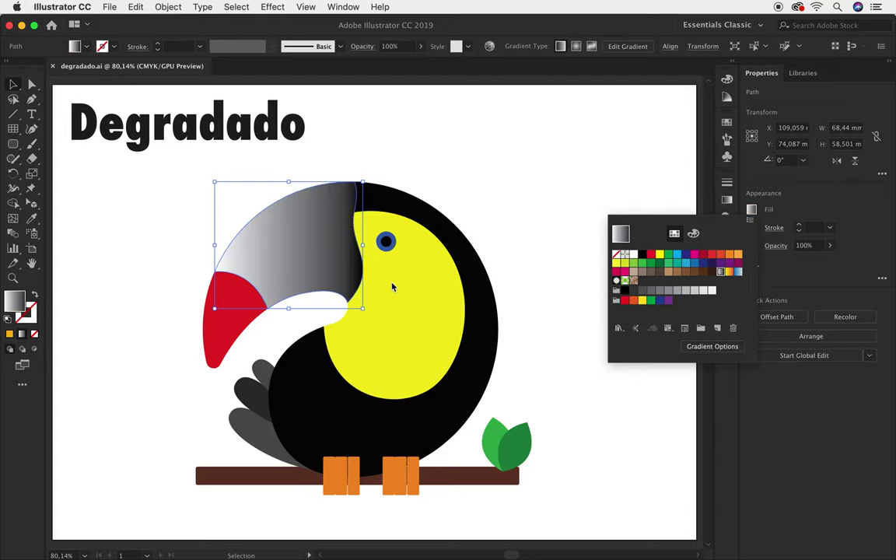
click(272, 230)
drag(272, 230, 315, 244)
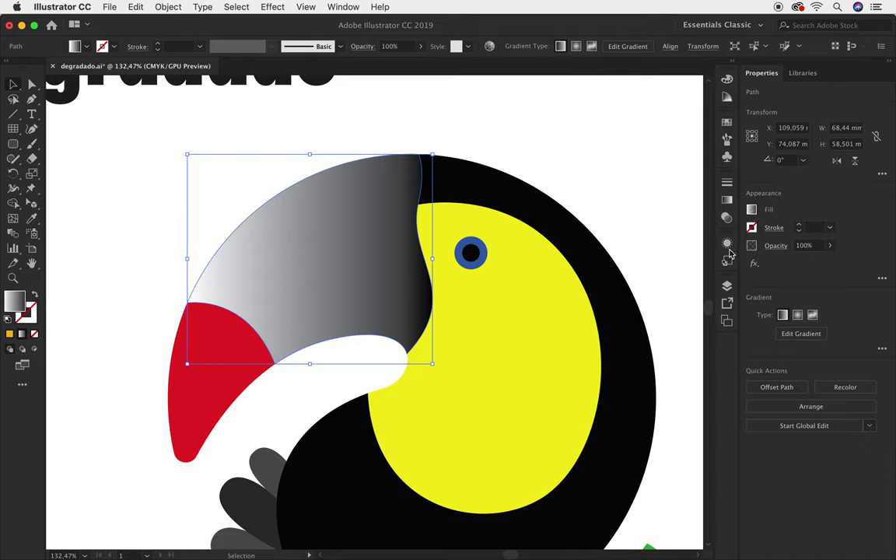
click(752, 210)
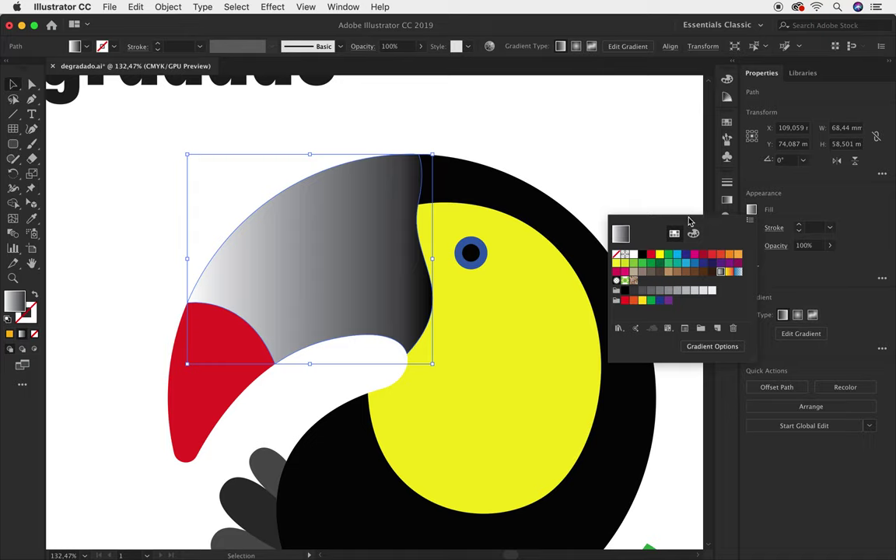
Redraw the beak gradient diagonally from its top left to its lower right with the Gradient tool.
key(g)
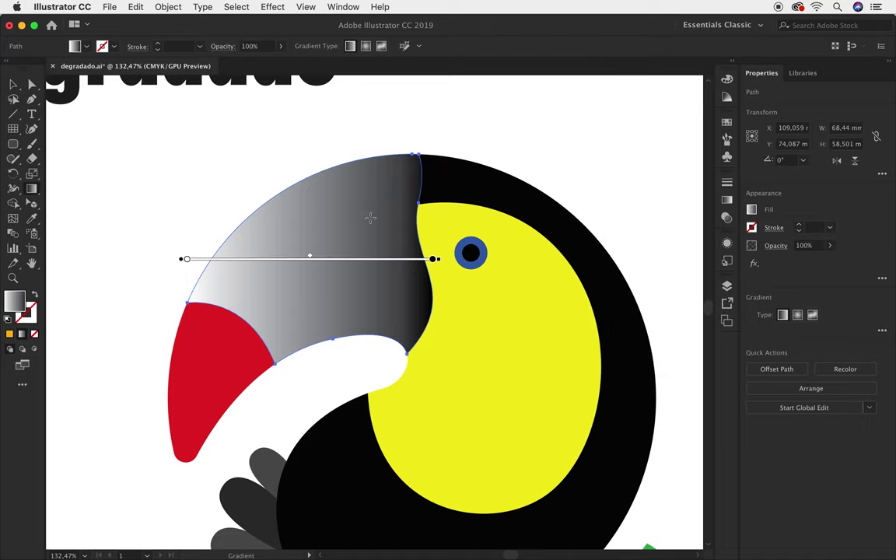
drag(276, 362, 420, 88)
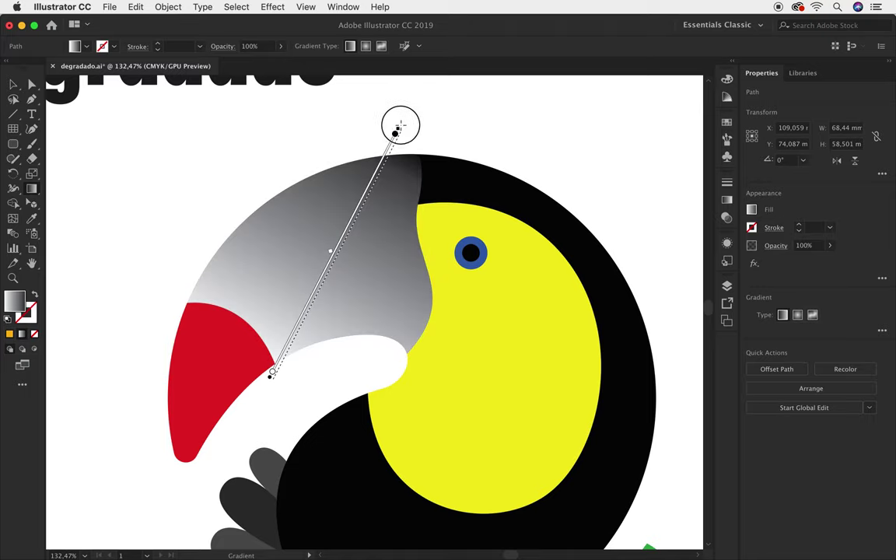
mouse_move(250, 150)
mouse_down()
mouse_move(379, 312)
mouse_move(470, 390)
mouse_up()
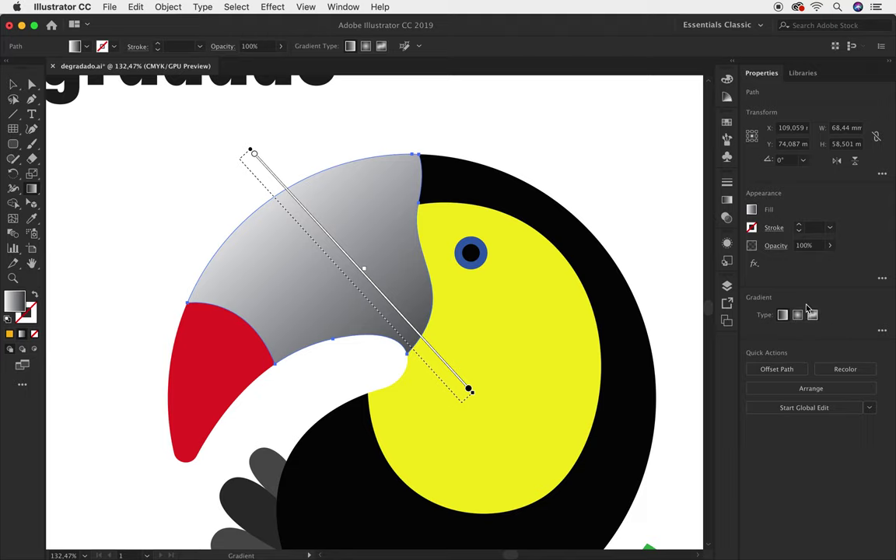
click(343, 7)
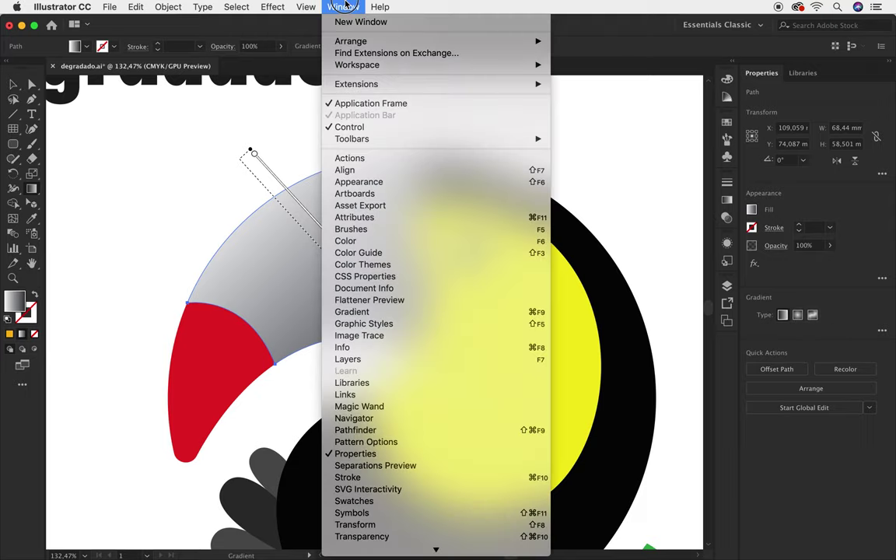
Float the Gradient panel and set the beak's gradient type to Radial.
click(381, 315)
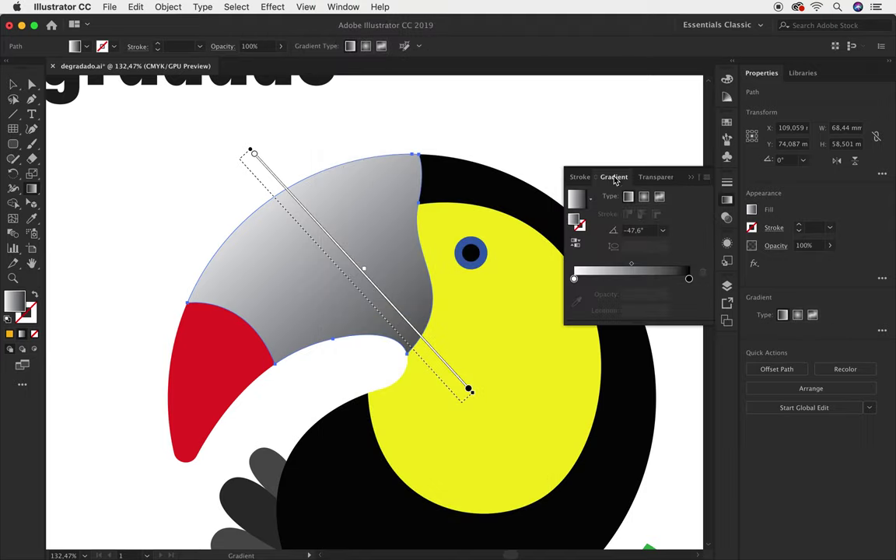
mouse_move(615, 179)
mouse_down()
mouse_move(526, 156)
mouse_move(610, 159)
mouse_up()
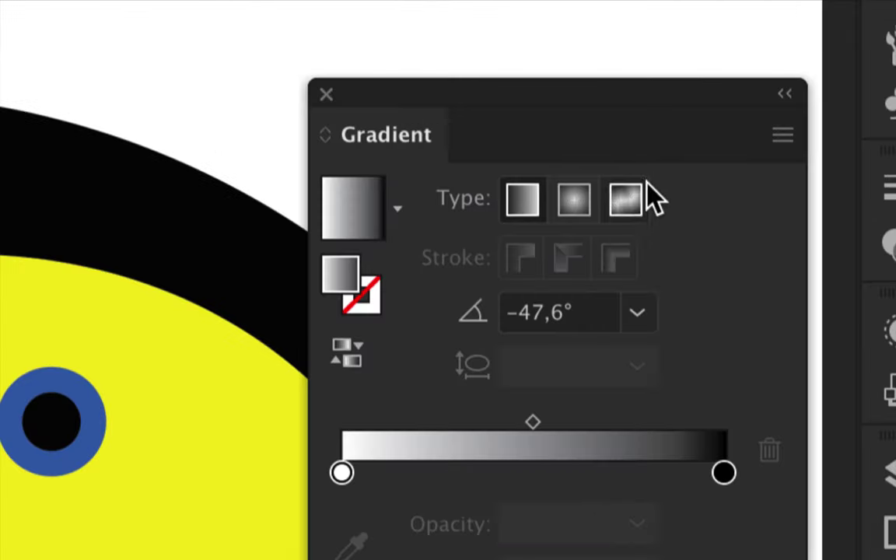
click(574, 202)
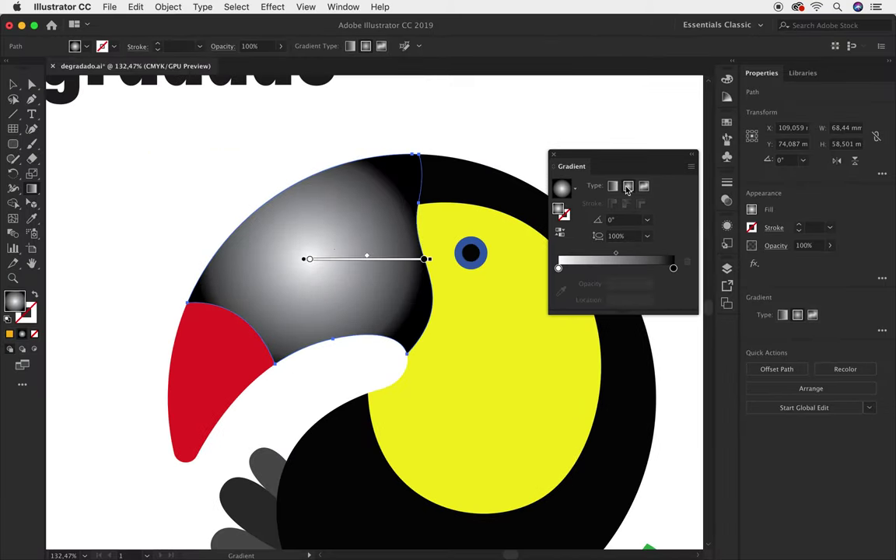
click(612, 185)
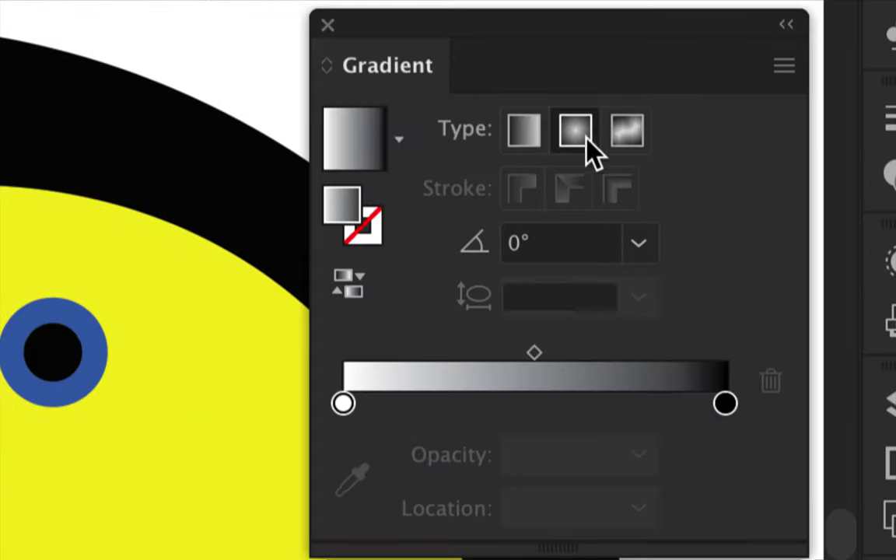
click(589, 147)
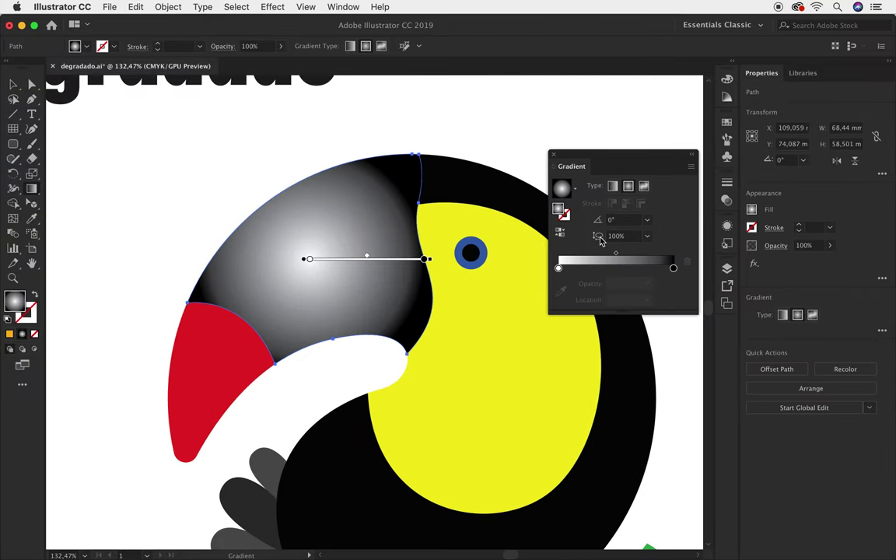
Set the radial gradient's aspect ratio to 300%, keeping the bright centre unreversed.
click(648, 237)
click(664, 290)
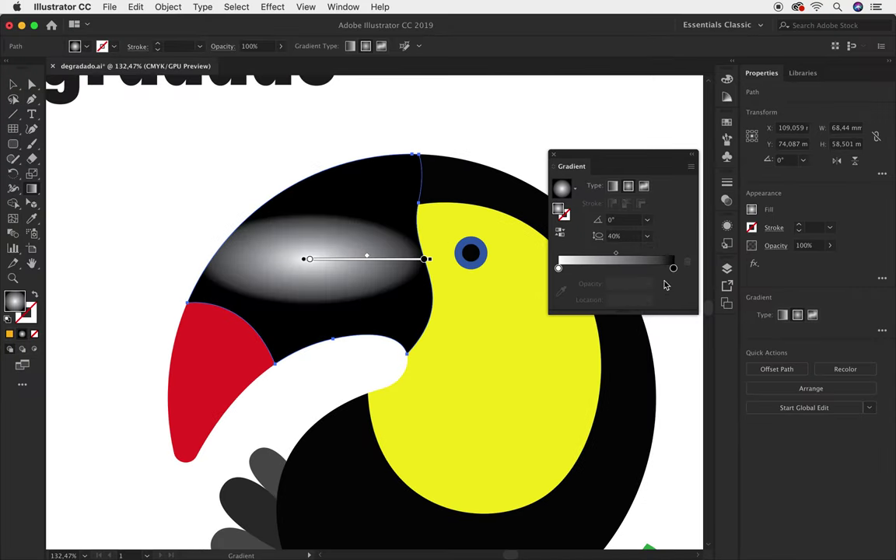
click(648, 236)
click(670, 402)
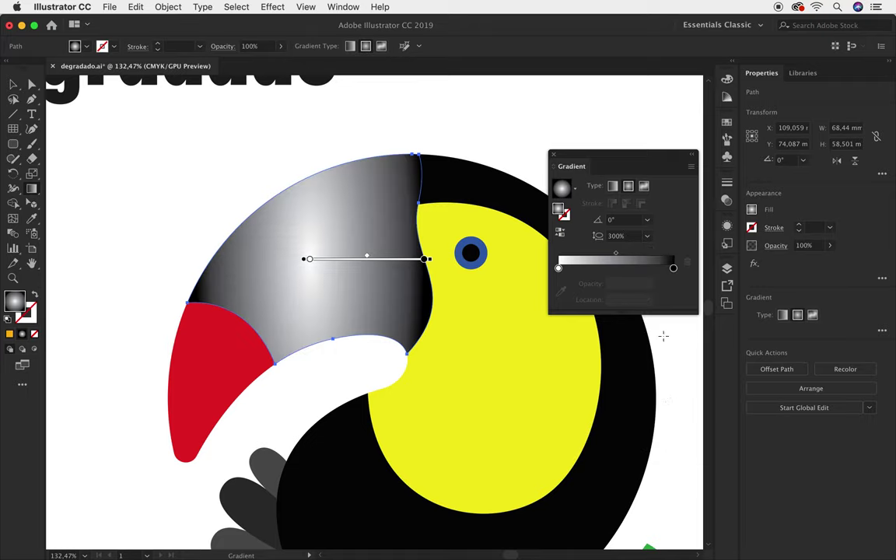
click(560, 233)
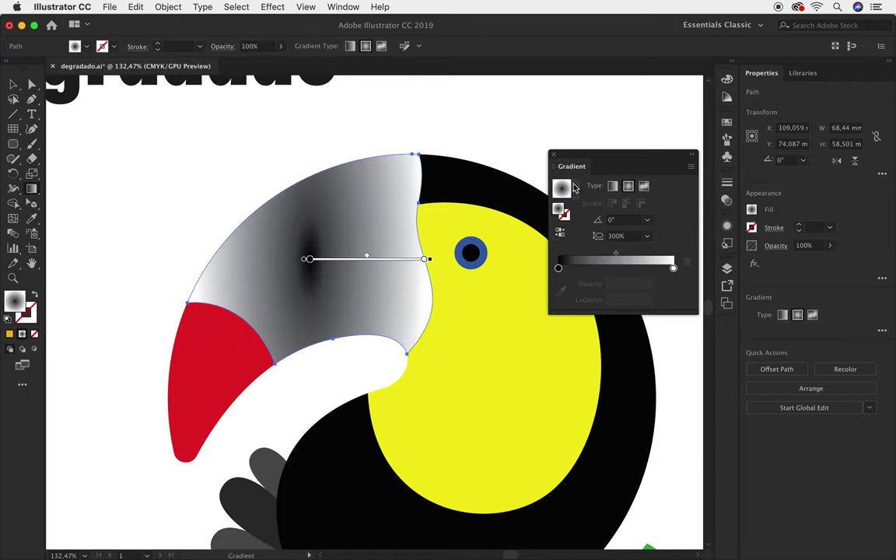
click(560, 235)
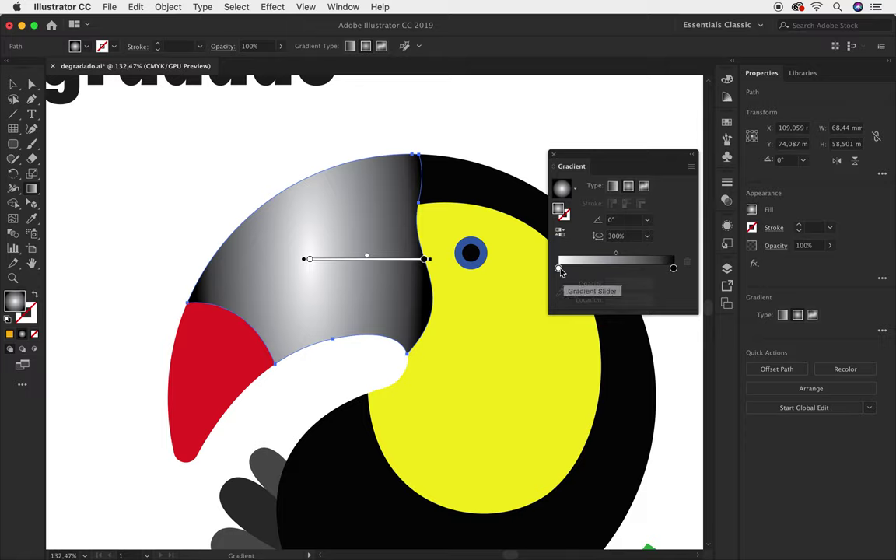
Make the gradient's left (centre) stop magenta.
double_click(559, 269)
key(Escape)
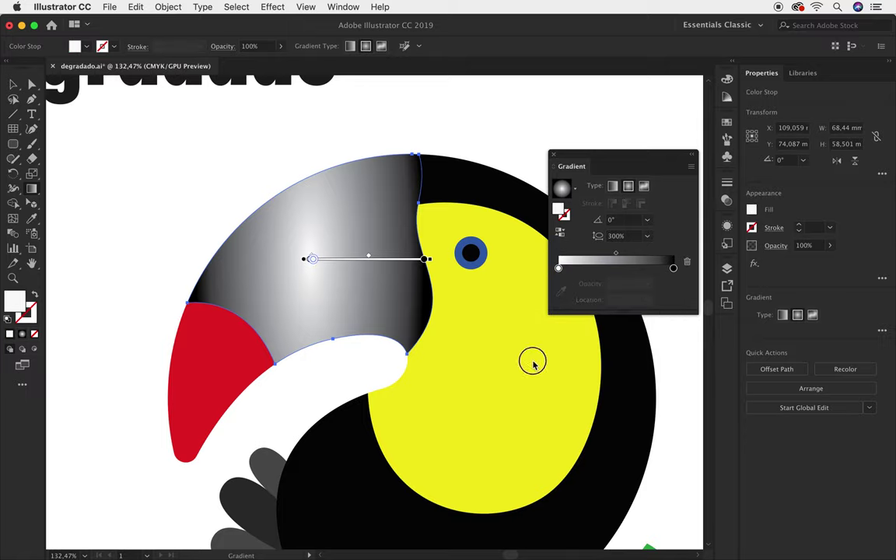
double_click(559, 269)
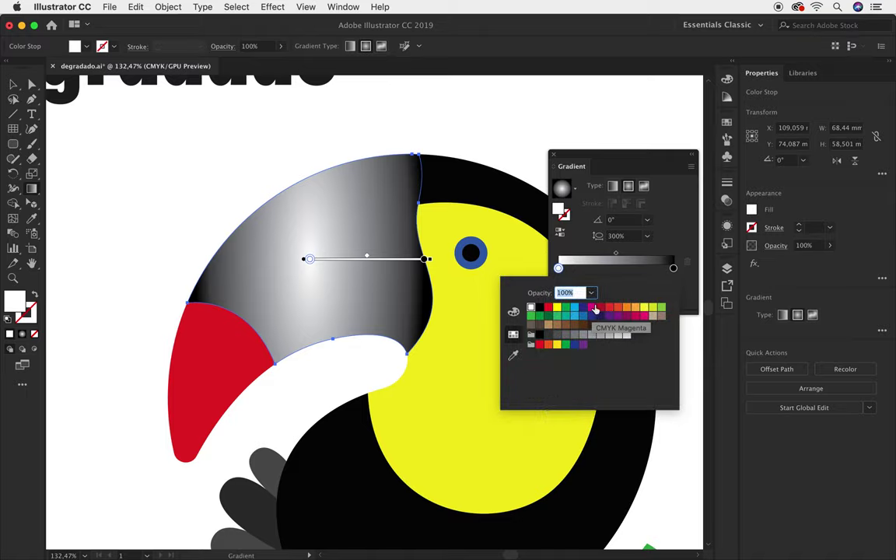
click(592, 307)
key(Escape)
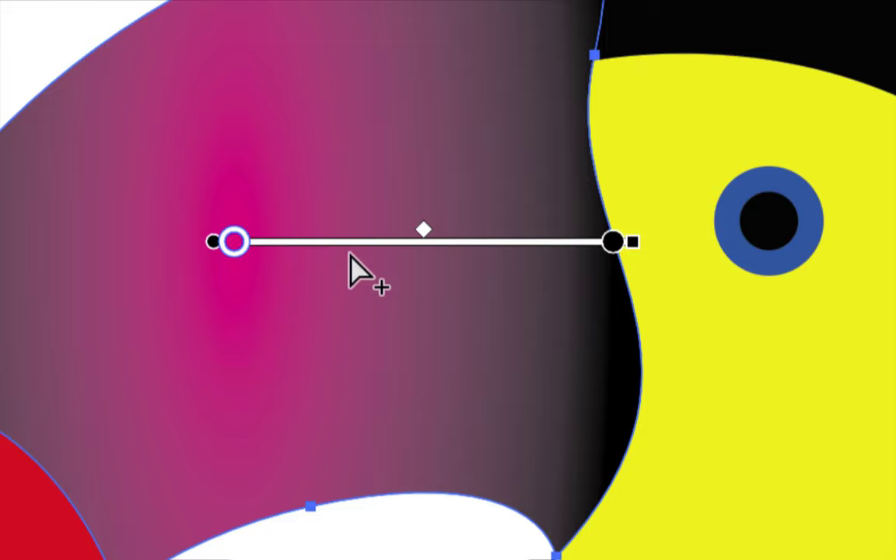
Add a green gradient stop near the centre, at 32.66%.
click(355, 258)
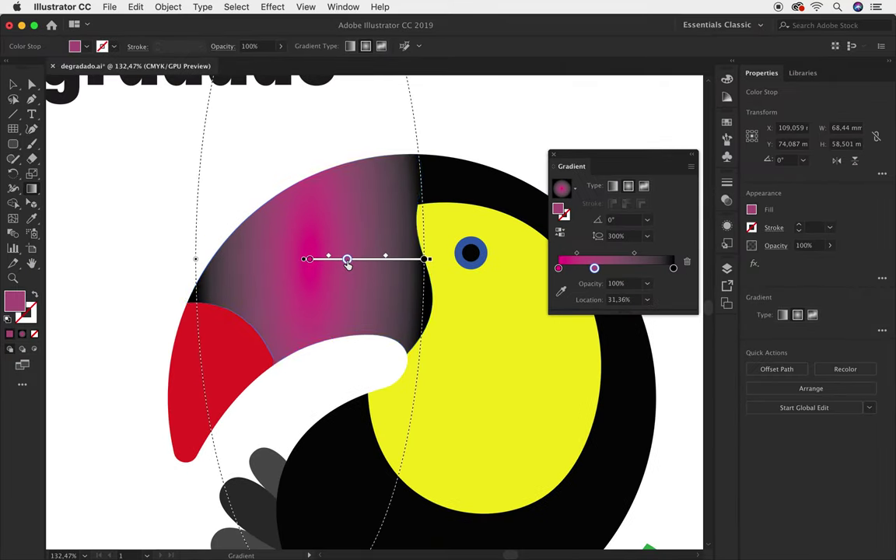
double_click(347, 260)
click(336, 298)
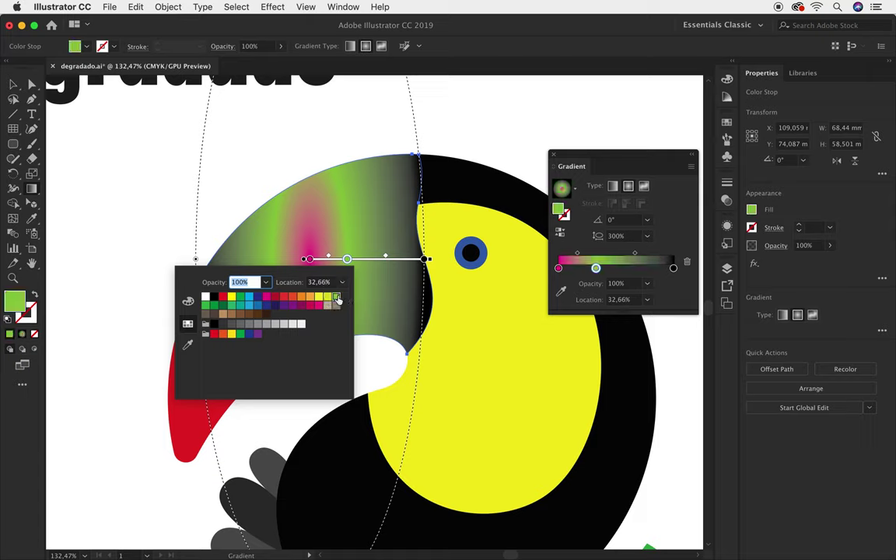
click(398, 266)
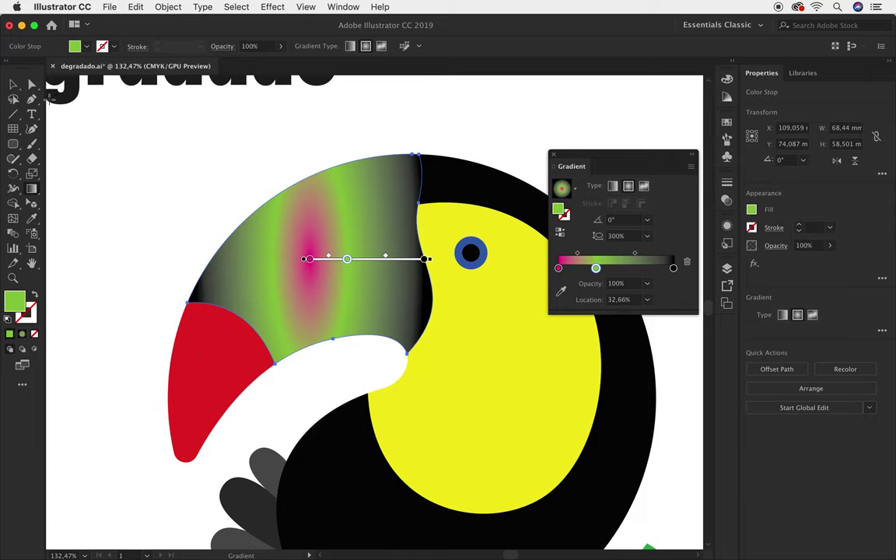
click(14, 84)
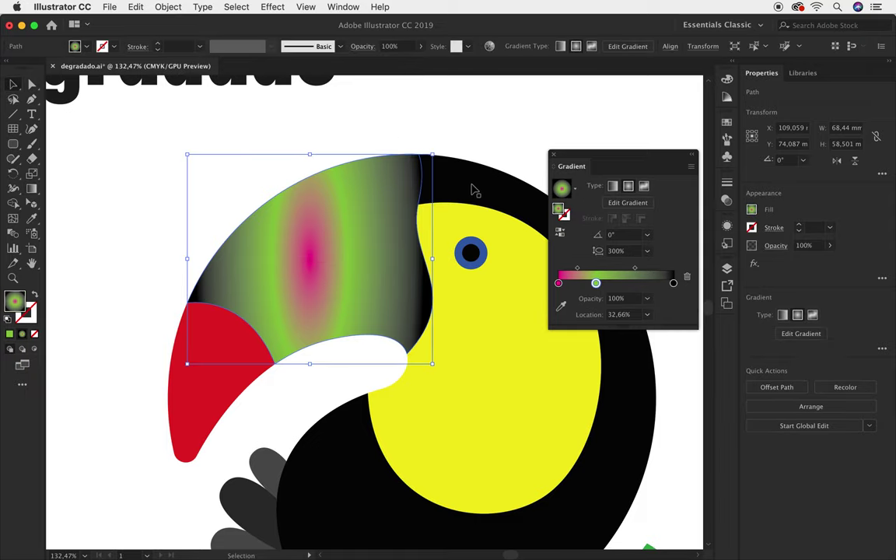
Pan to centre the toucan's face and select the yellow face shape.
mouse_move(493, 297)
mouse_down()
mouse_move(350, 250)
mouse_move(342, 237)
mouse_up()
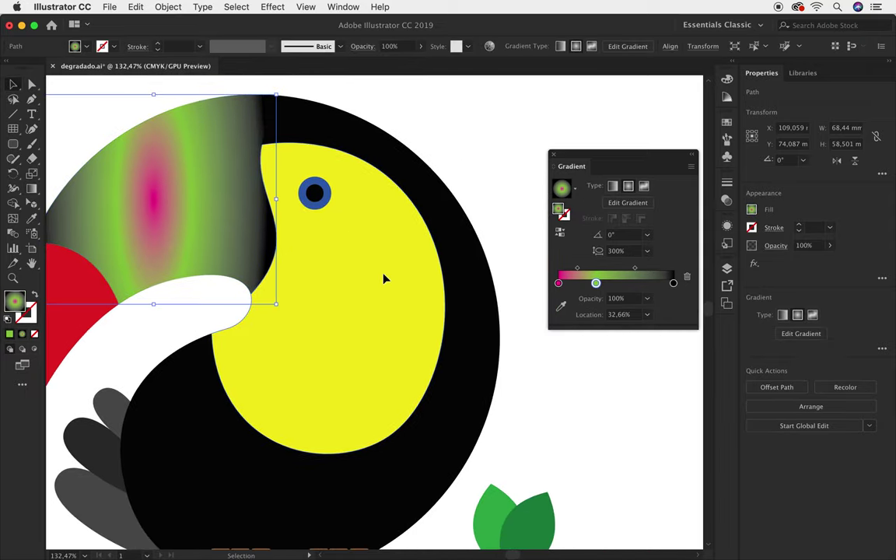
click(344, 245)
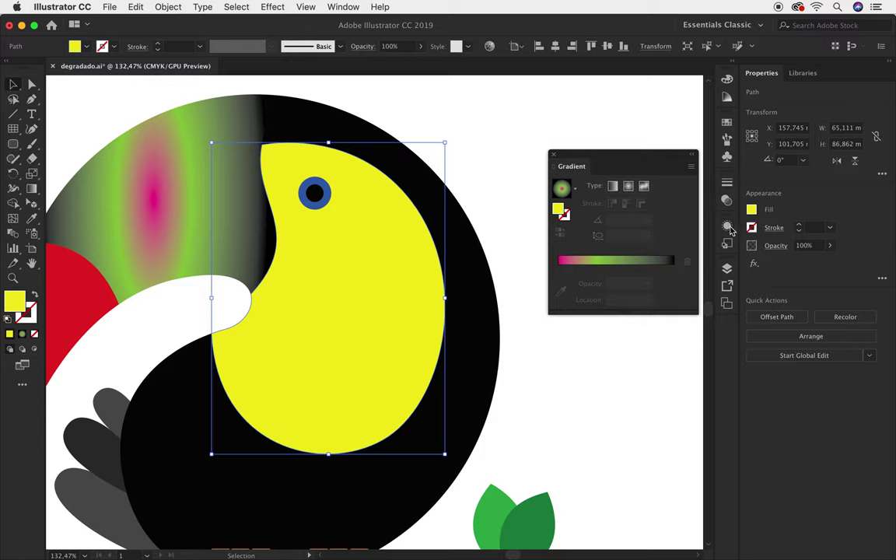
click(727, 122)
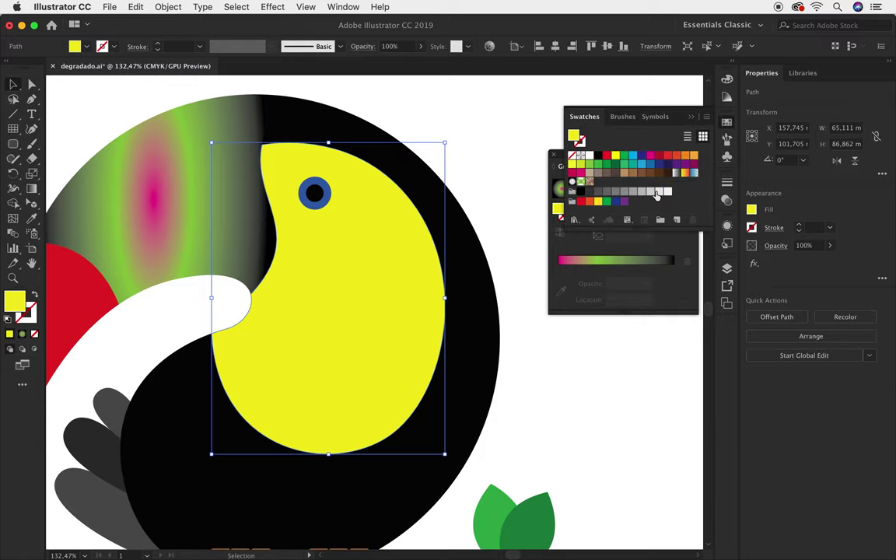
Apply a grey-to-black gradient swatch to the face, then convert it to a Freeform Gradient.
click(675, 175)
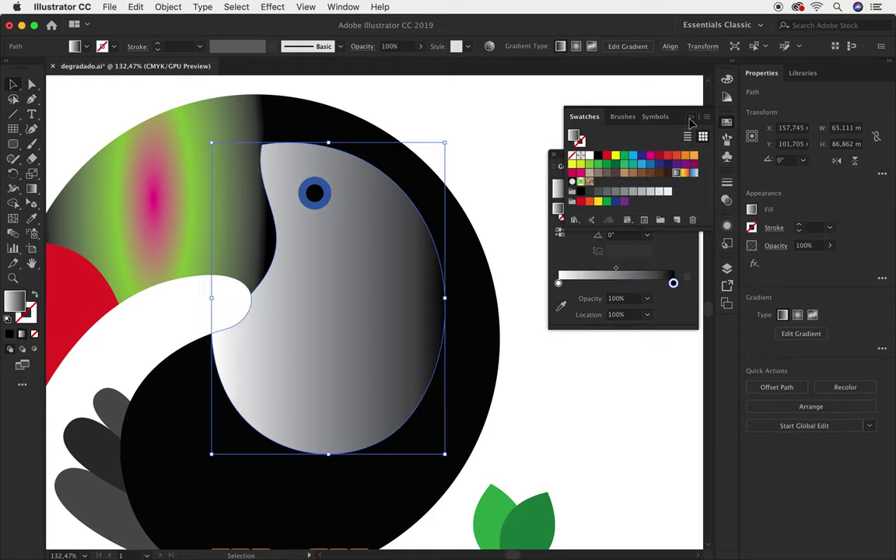
click(690, 118)
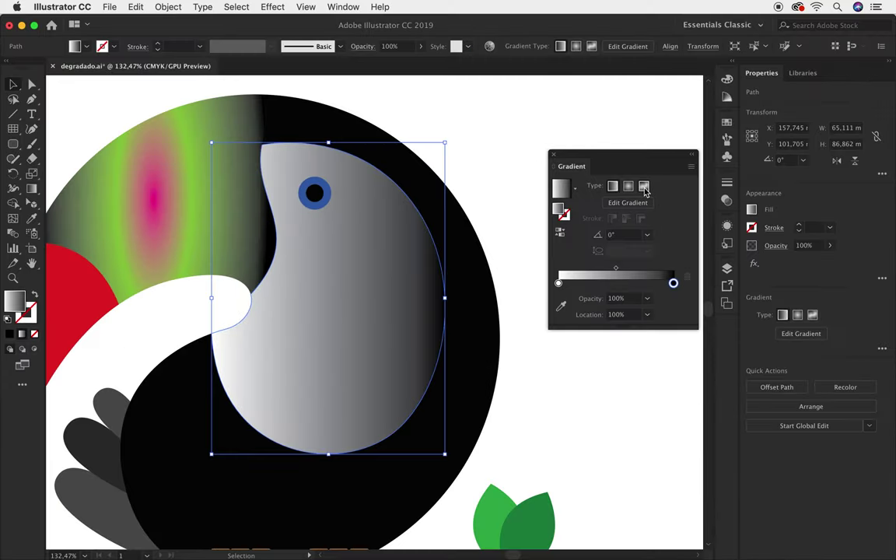
click(645, 188)
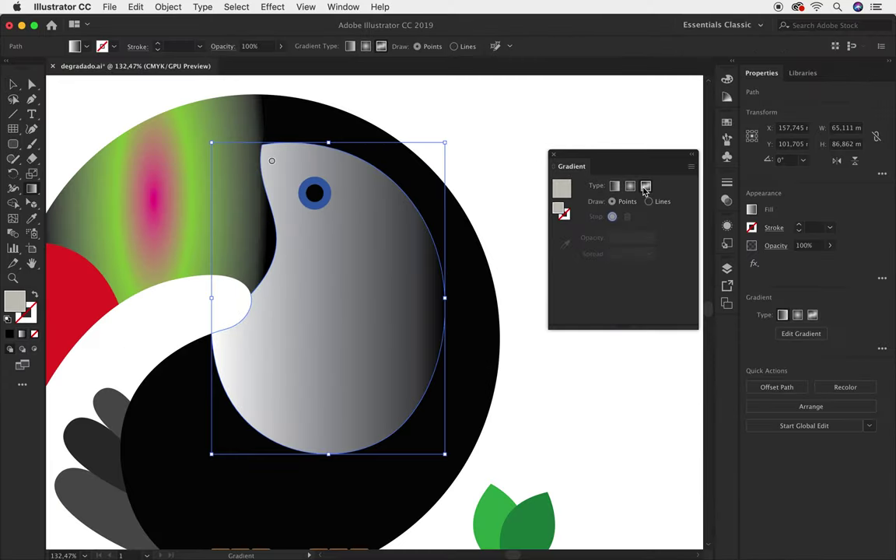
Move the first freeform colour point into the face and make it yellow-green.
mouse_move(271, 161)
drag(271, 164, 361, 241)
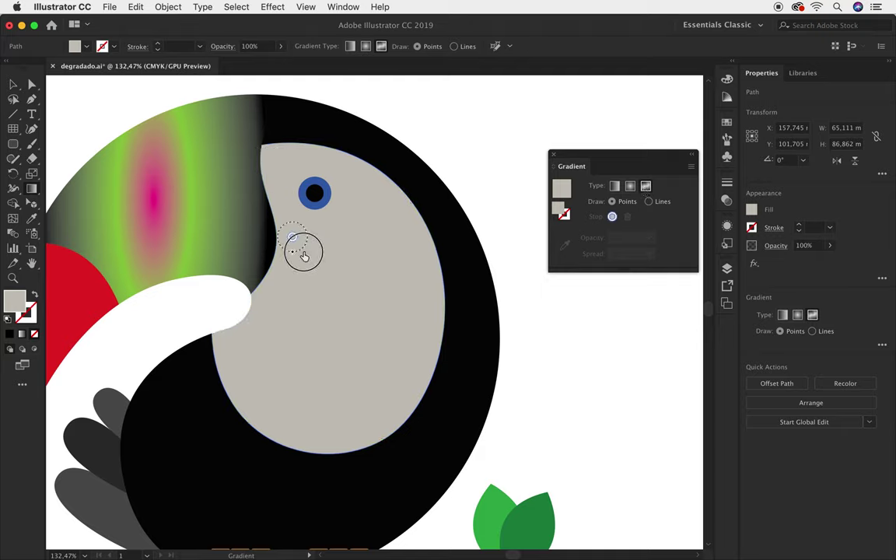
double_click(361, 243)
click(339, 280)
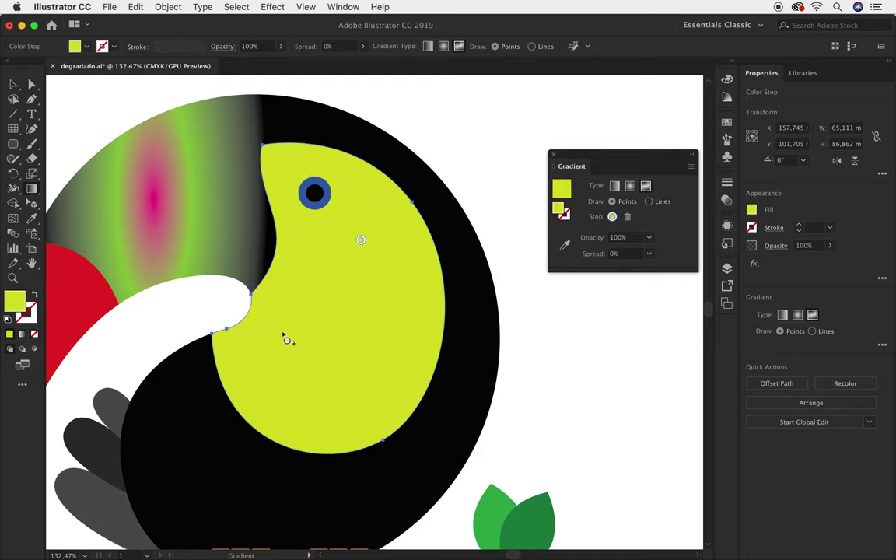
Add an orange colour point and place it on the face's right edge.
click(284, 337)
double_click(283, 337)
click(238, 377)
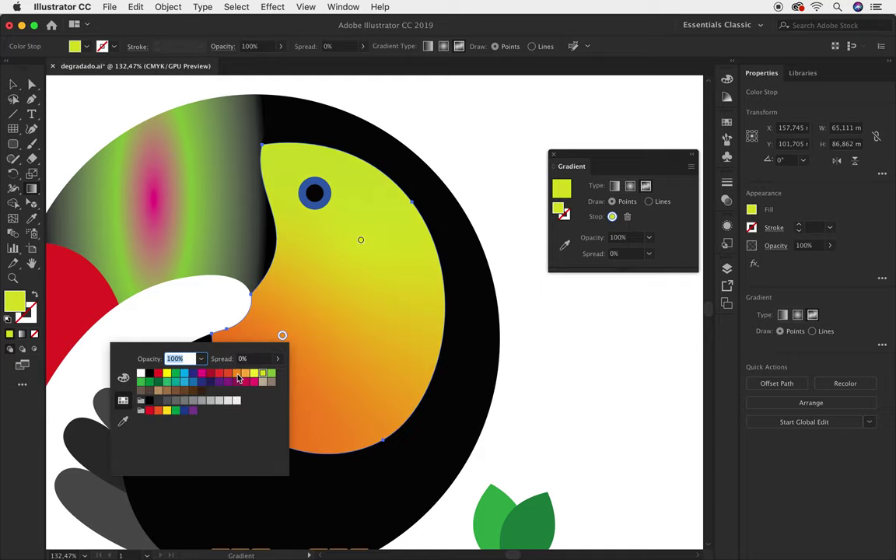
click(317, 333)
drag(283, 337, 397, 236)
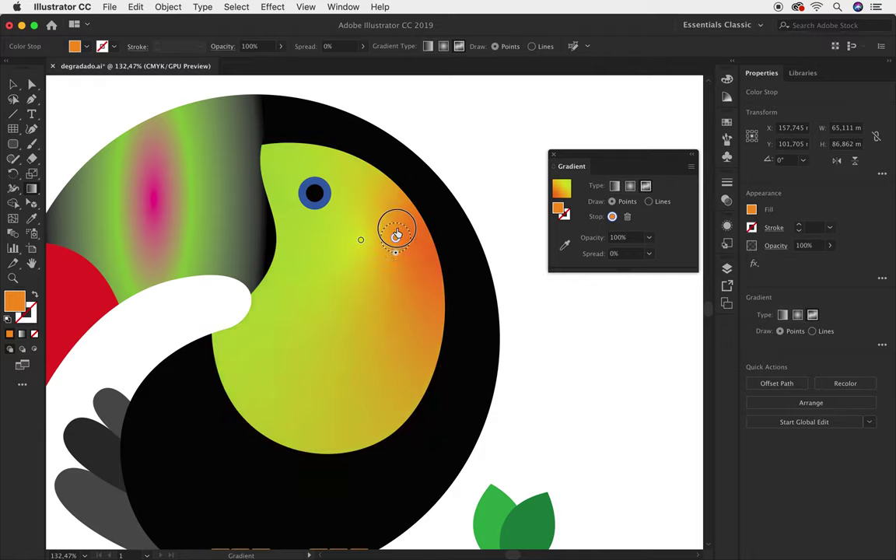
drag(397, 236, 420, 292)
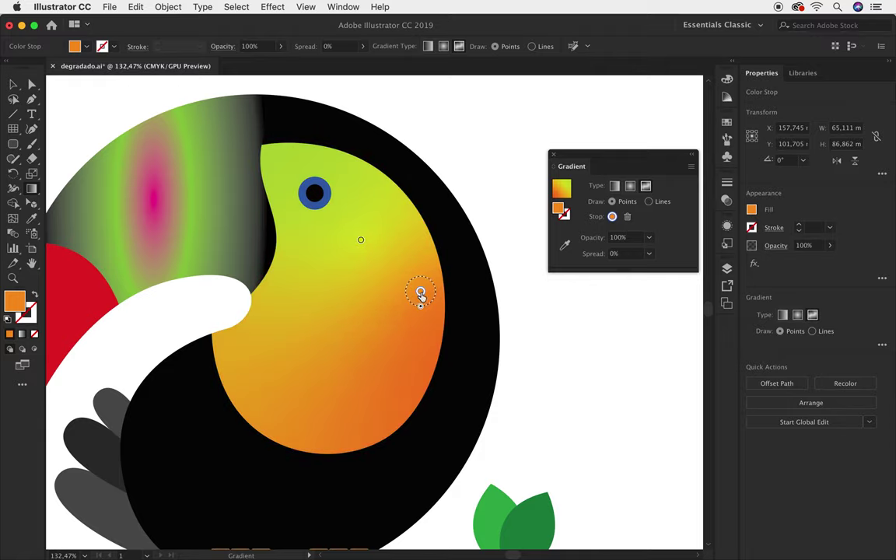
Add a crimson colour point at the face's lower left.
click(247, 358)
double_click(252, 353)
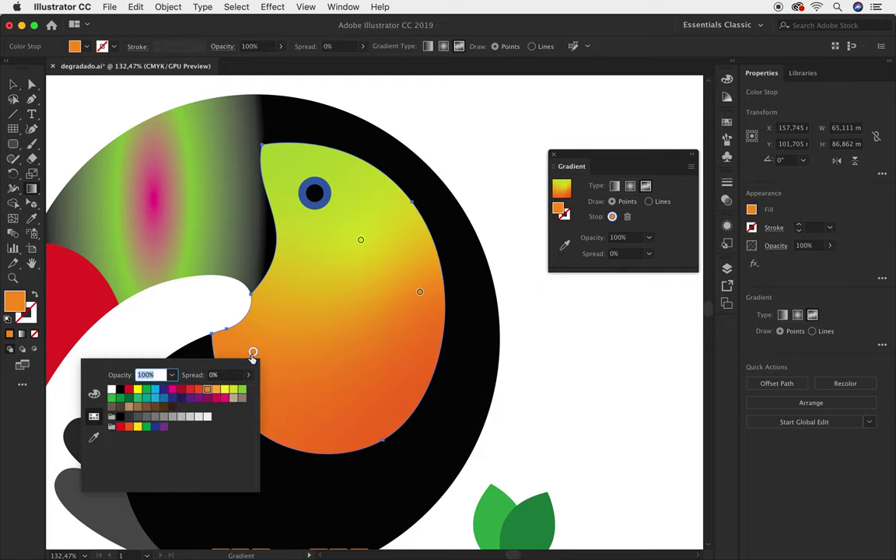
click(183, 393)
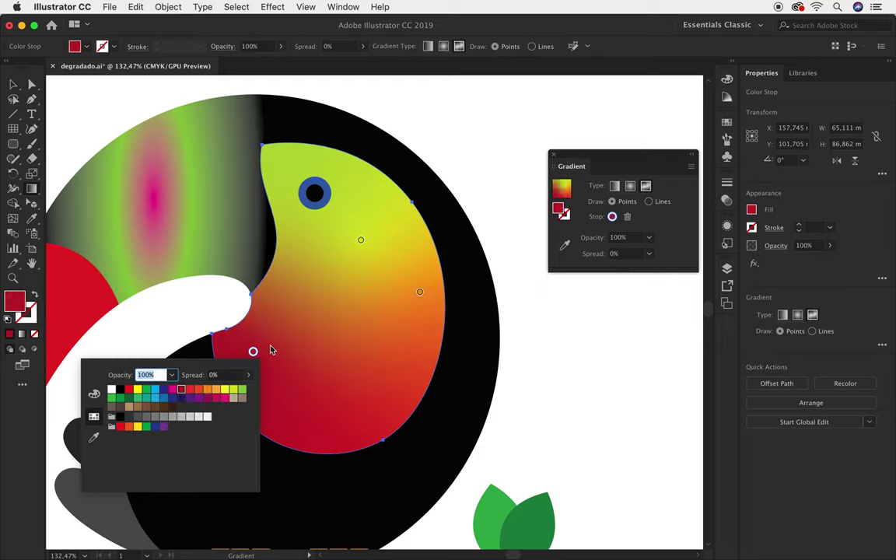
key(Escape)
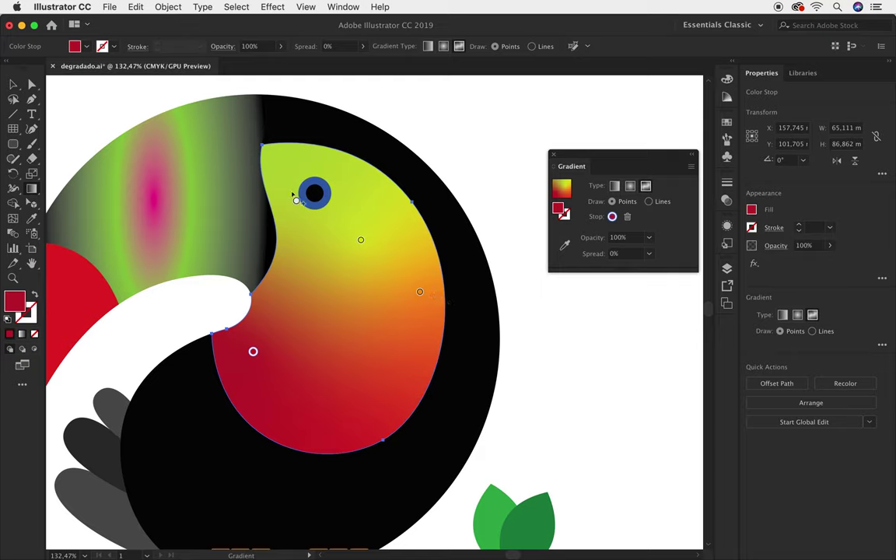
click(14, 86)
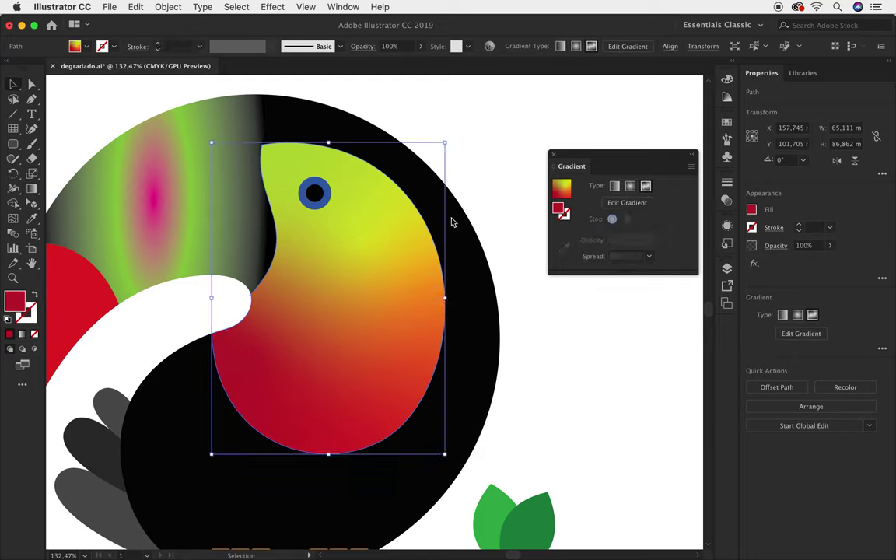
Give the body circle a freeform Lines gradient with four points: top, right, bottom, lower left.
click(354, 134)
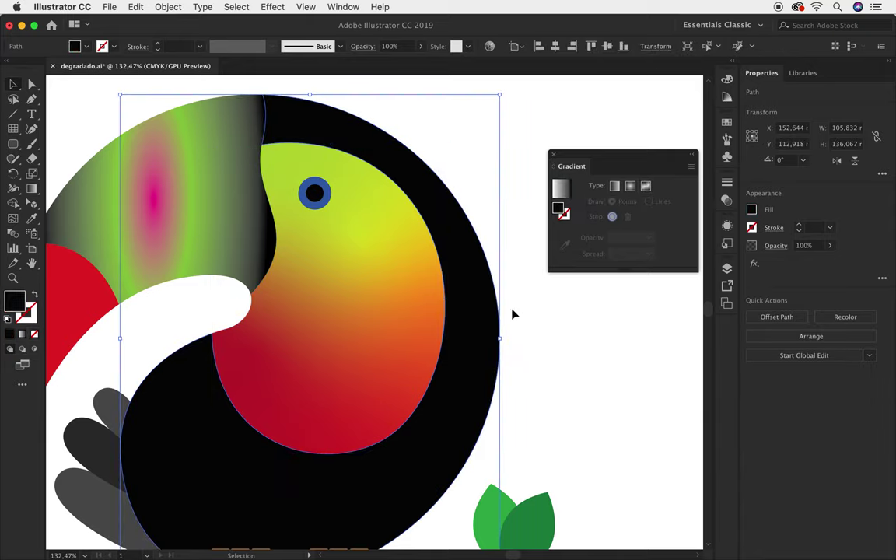
click(646, 188)
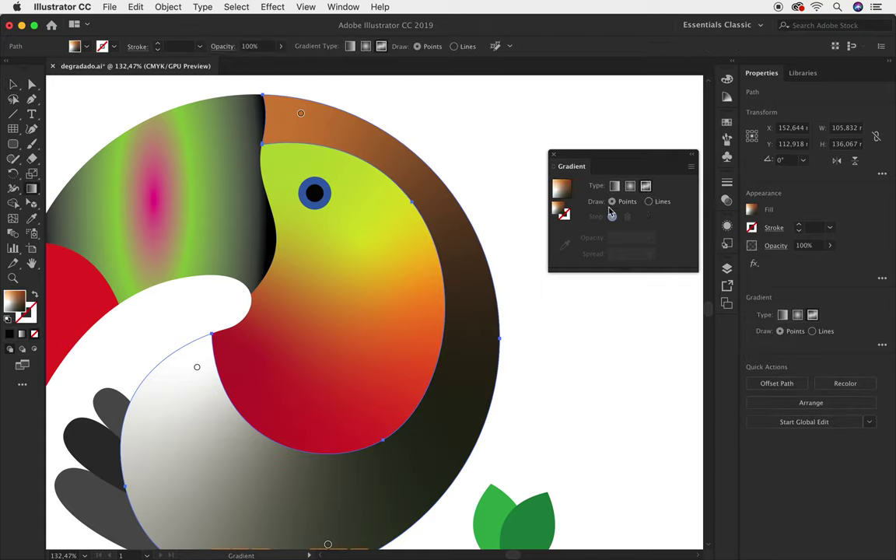
click(649, 202)
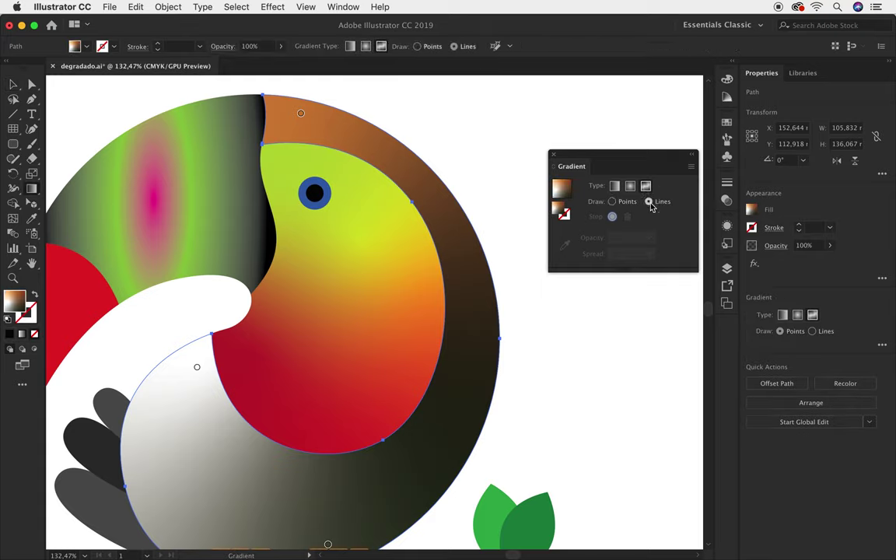
click(380, 149)
click(472, 298)
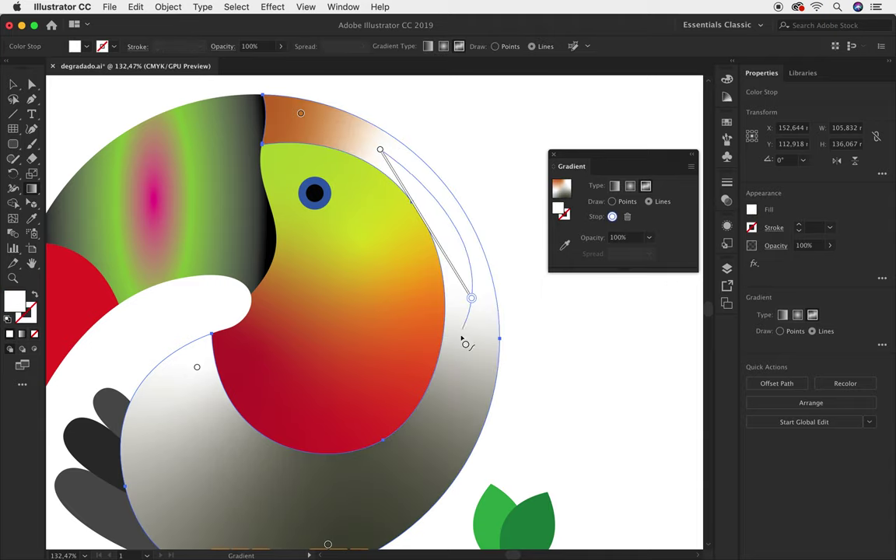
click(391, 480)
click(200, 452)
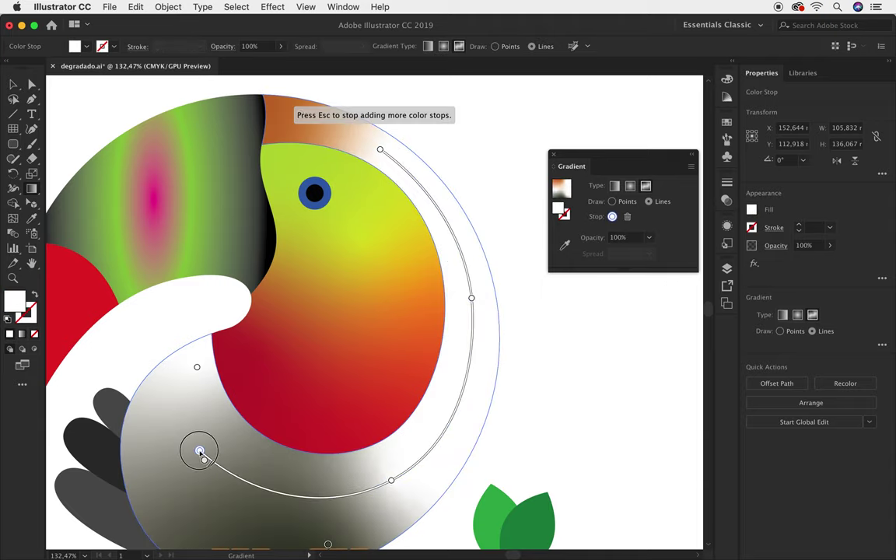
key(Escape)
Colour the lower-left point light green, the bottom crimson and the right edge bright red.
double_click(200, 451)
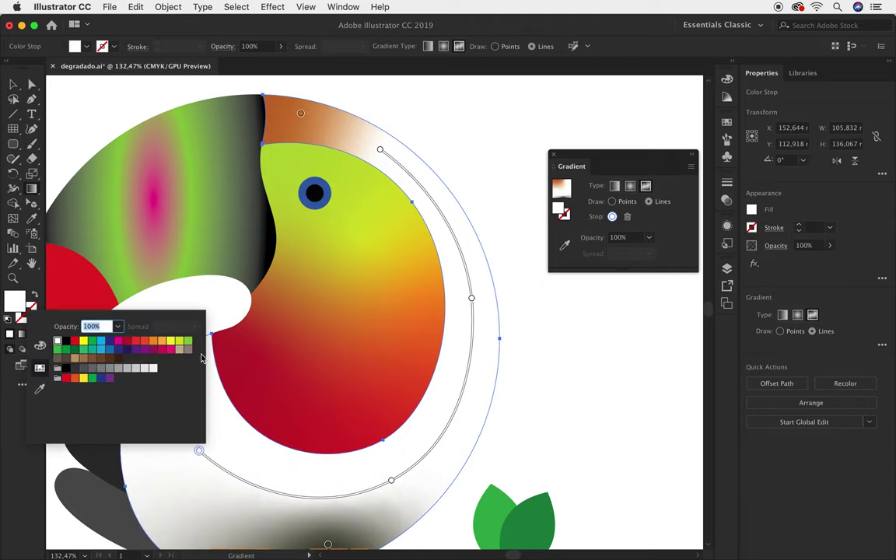
click(188, 341)
click(391, 481)
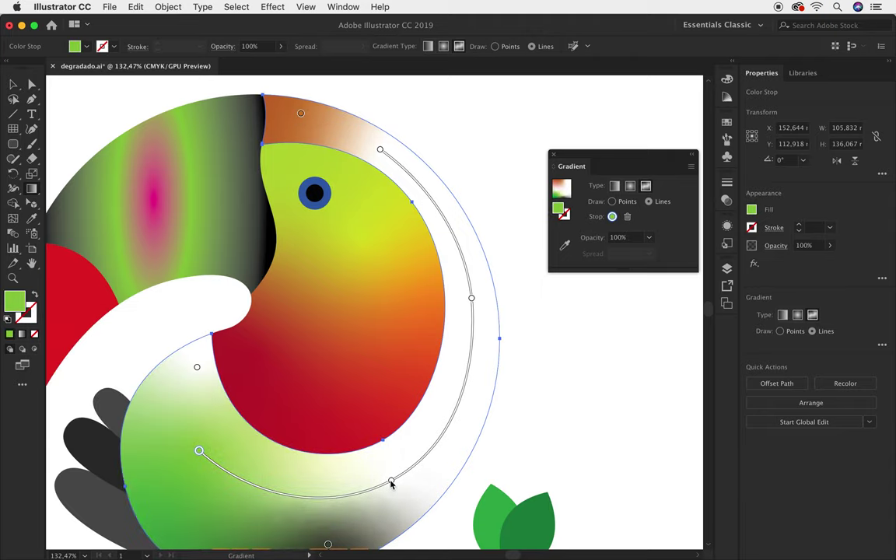
double_click(390, 481)
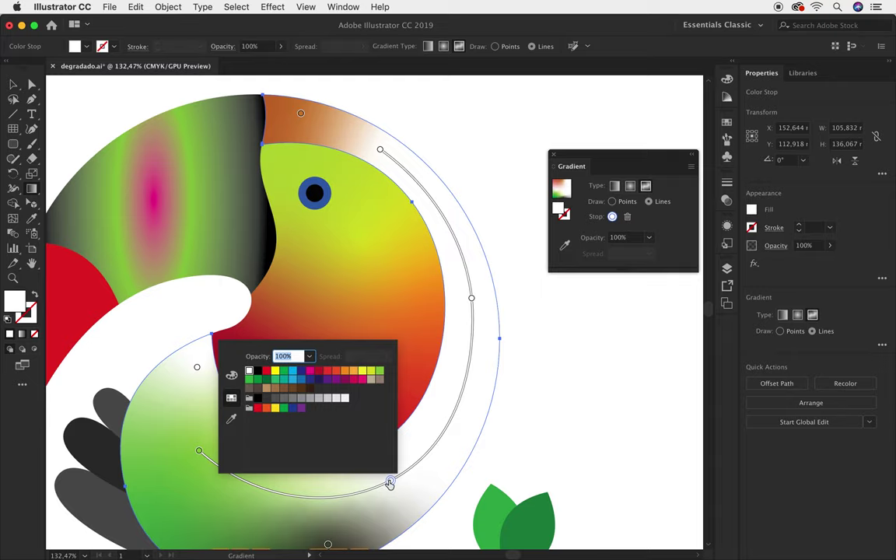
click(319, 370)
click(473, 299)
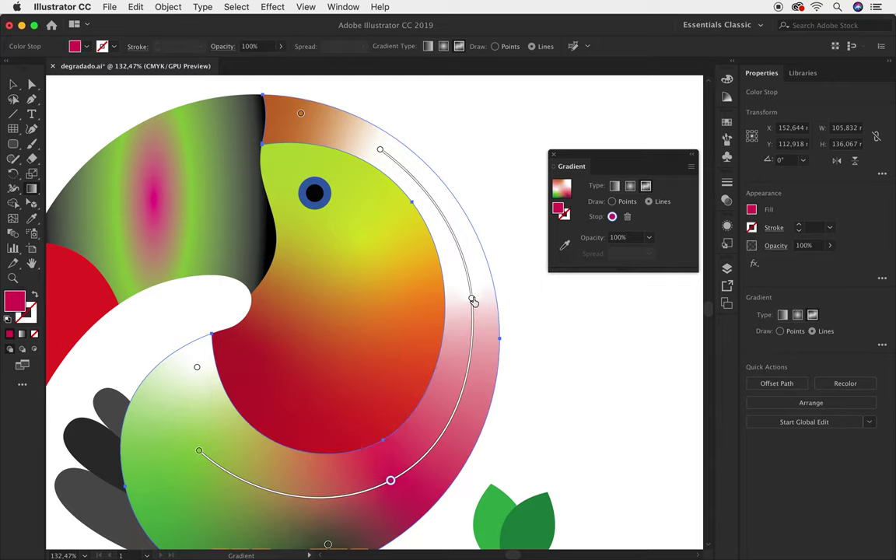
double_click(472, 299)
click(347, 337)
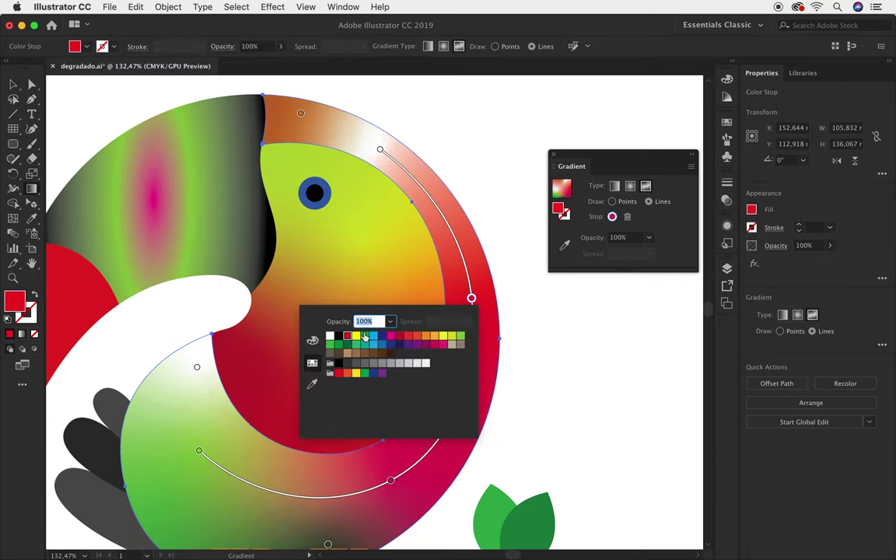
Make the top point dark navy and fit the whole artboard in view.
click(380, 149)
double_click(380, 150)
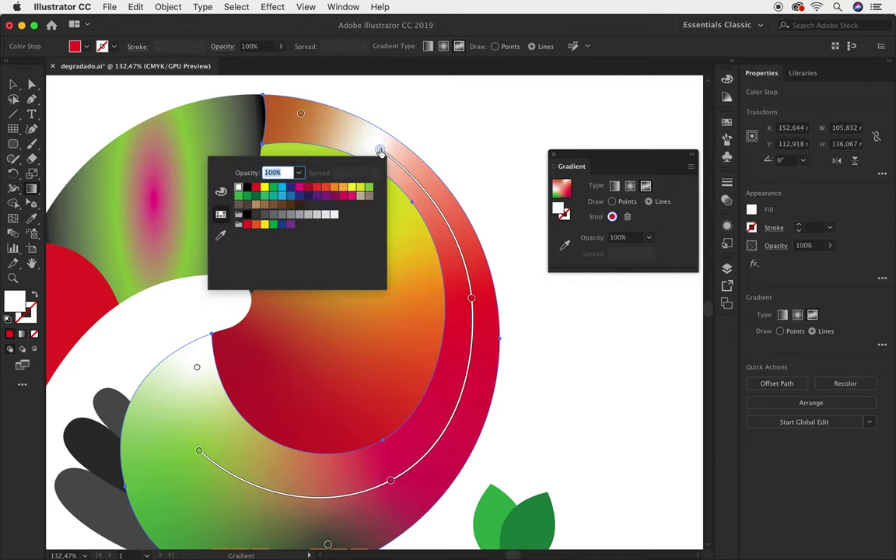
click(309, 196)
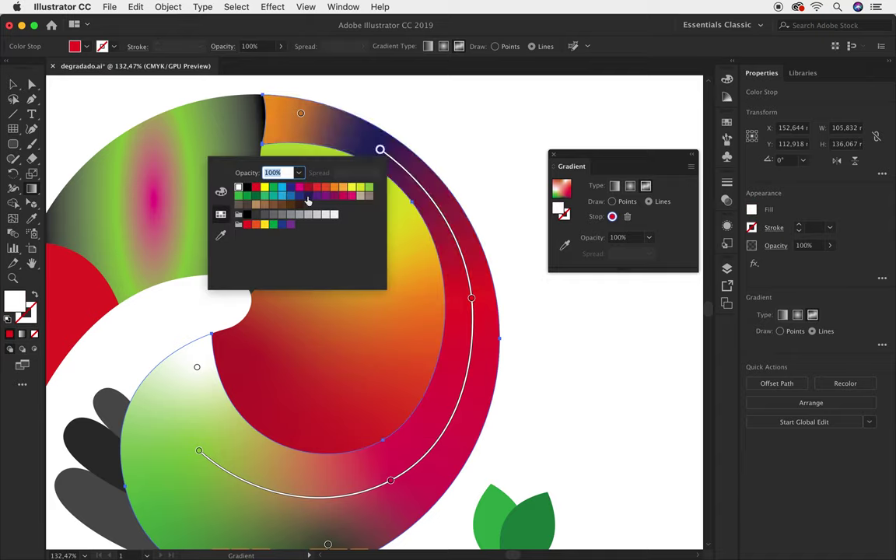
click(11, 83)
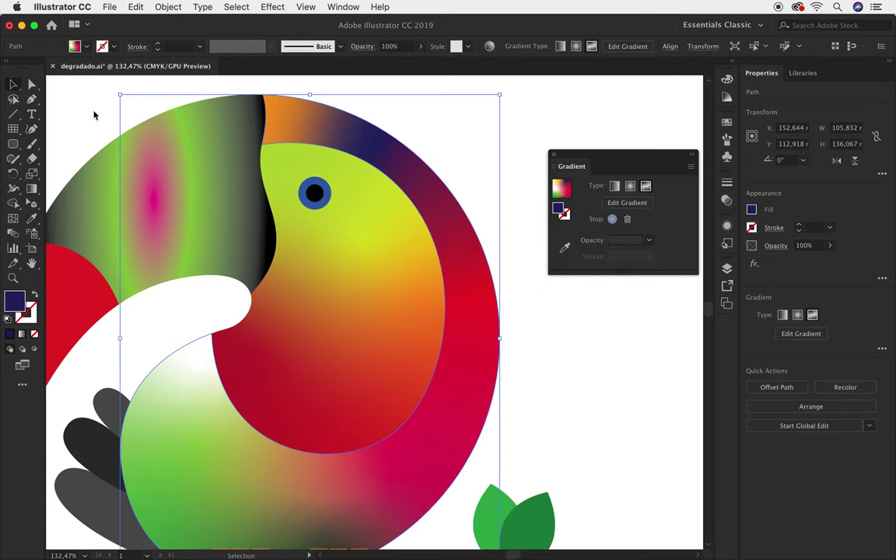
key(super+0)
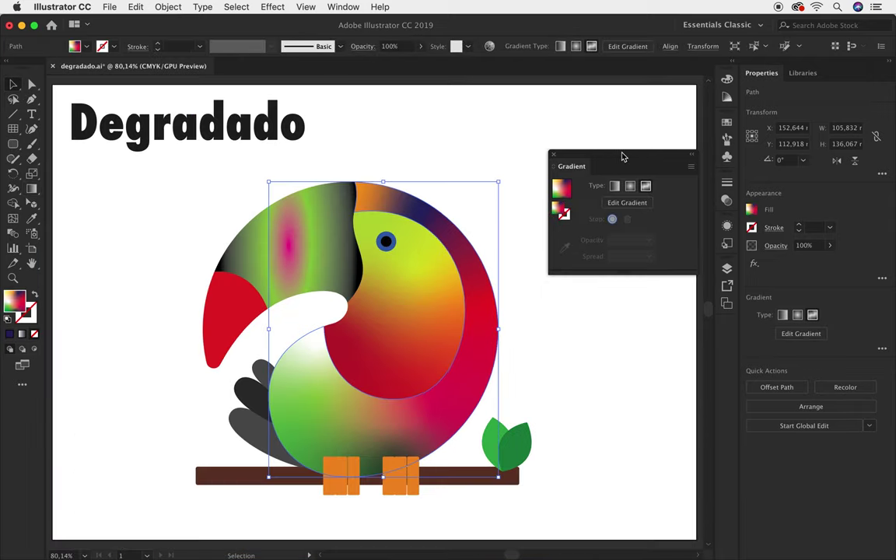
Move the Gradient panel aside to reveal the finished toucan.
drag(633, 157, 681, 161)
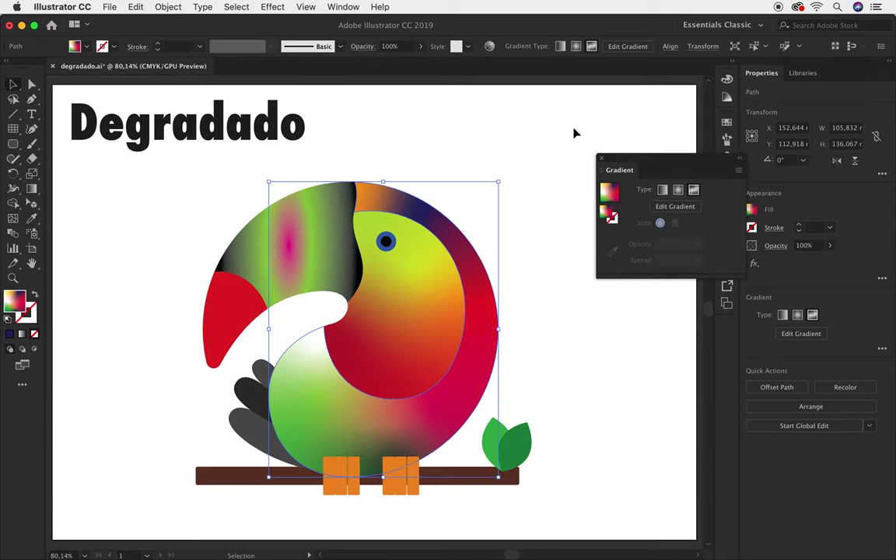